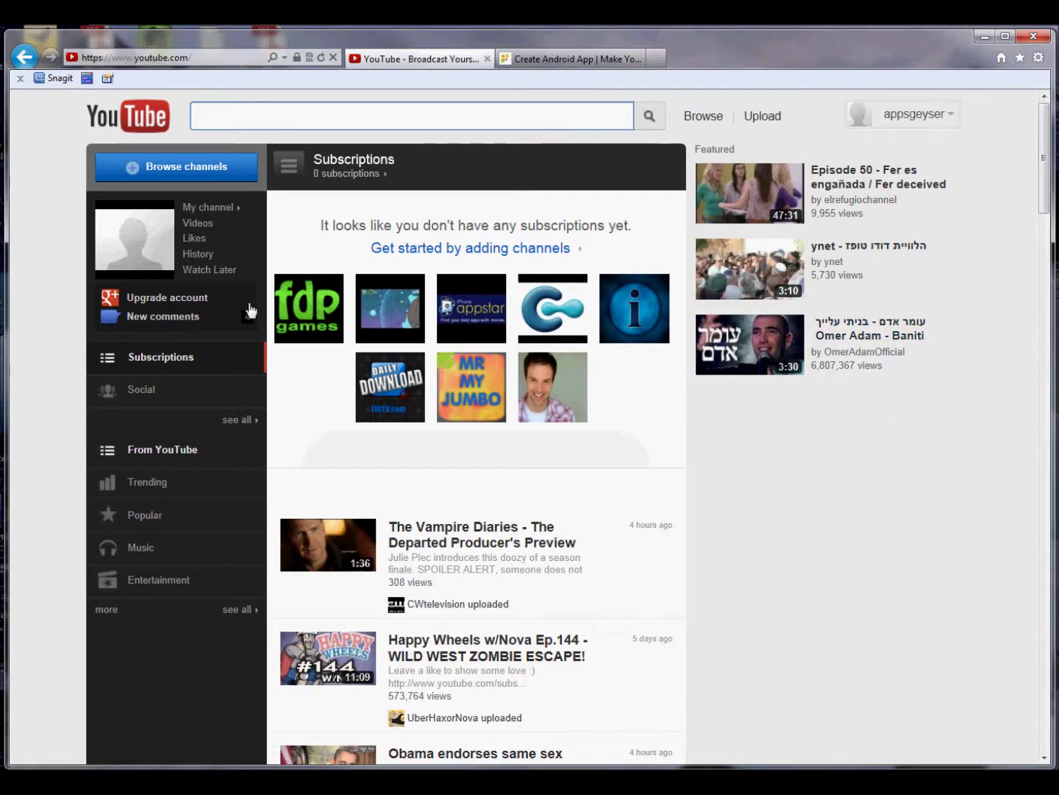
- Open your own YouTube channel page, with its uploads and featured playlists
left_click(209, 208)
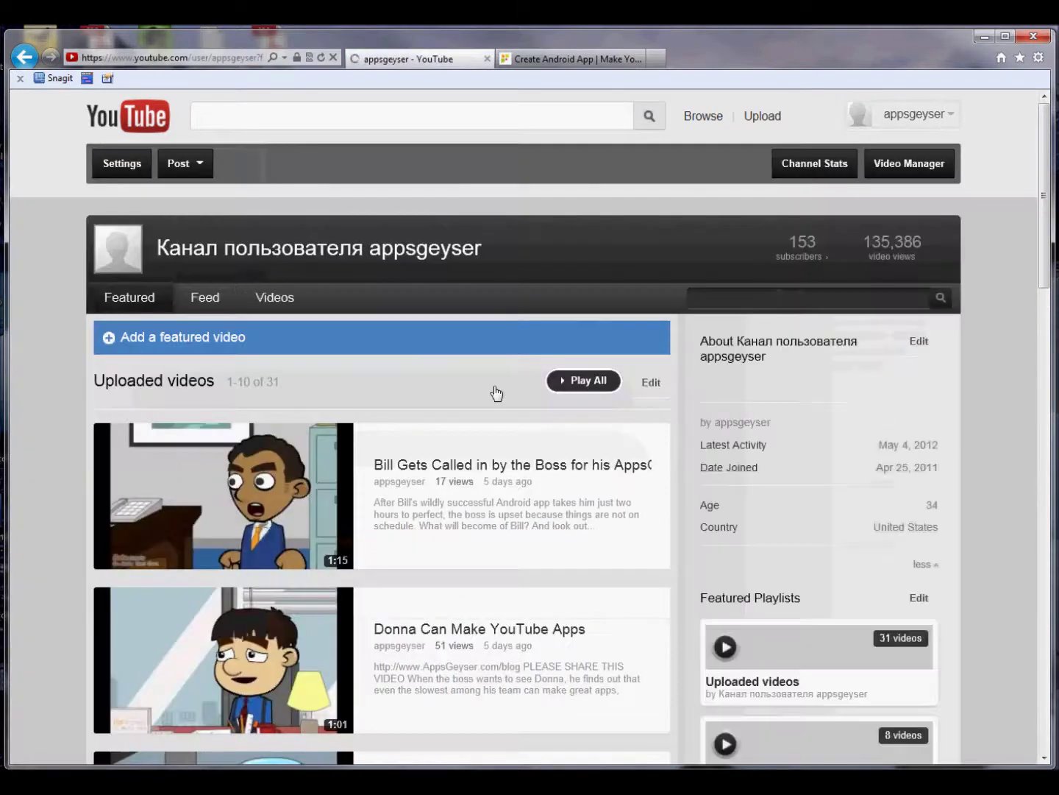
scroll(940, 554, "down", 3)
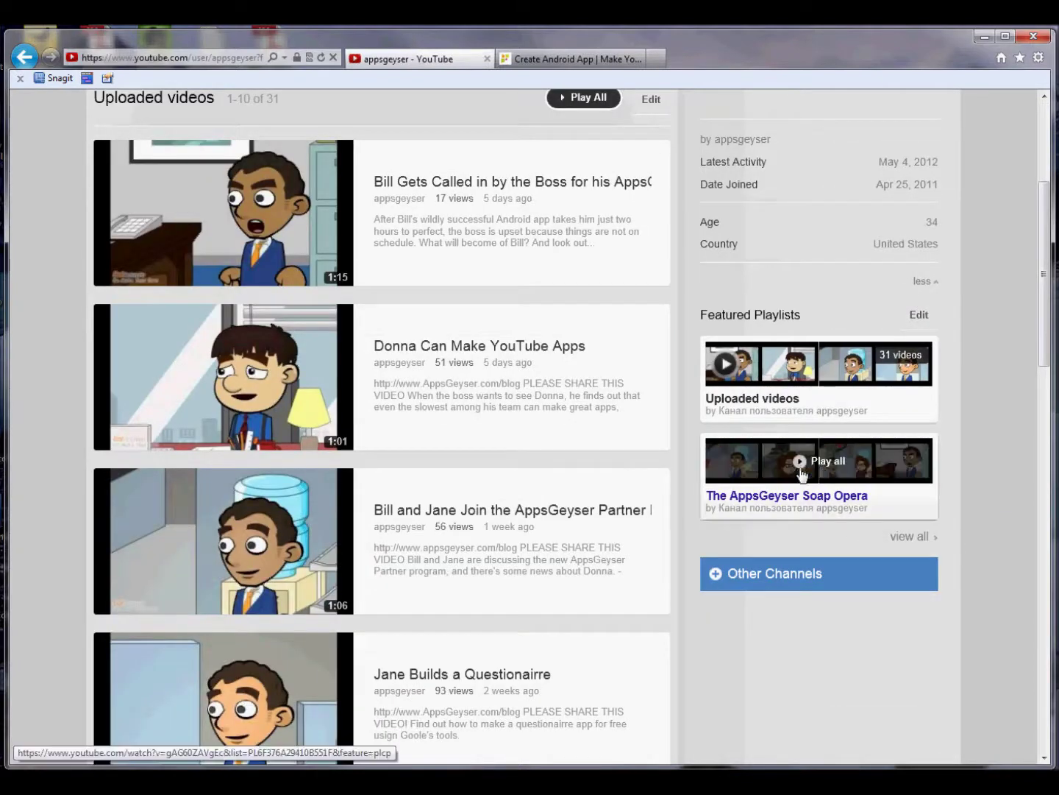
- Copy The AppsGeyser Soap Opera playlist's share link, then start a new Video Stream app in AppsGeyser
left_click(770, 495)
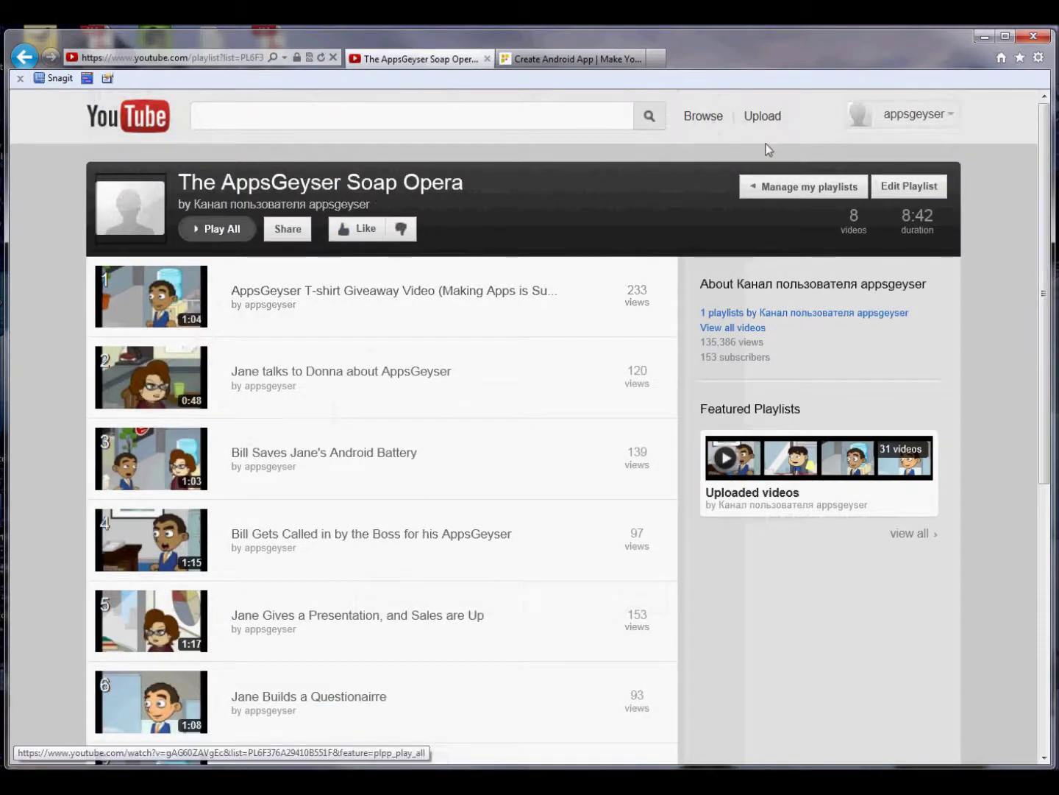
left_click(298, 231)
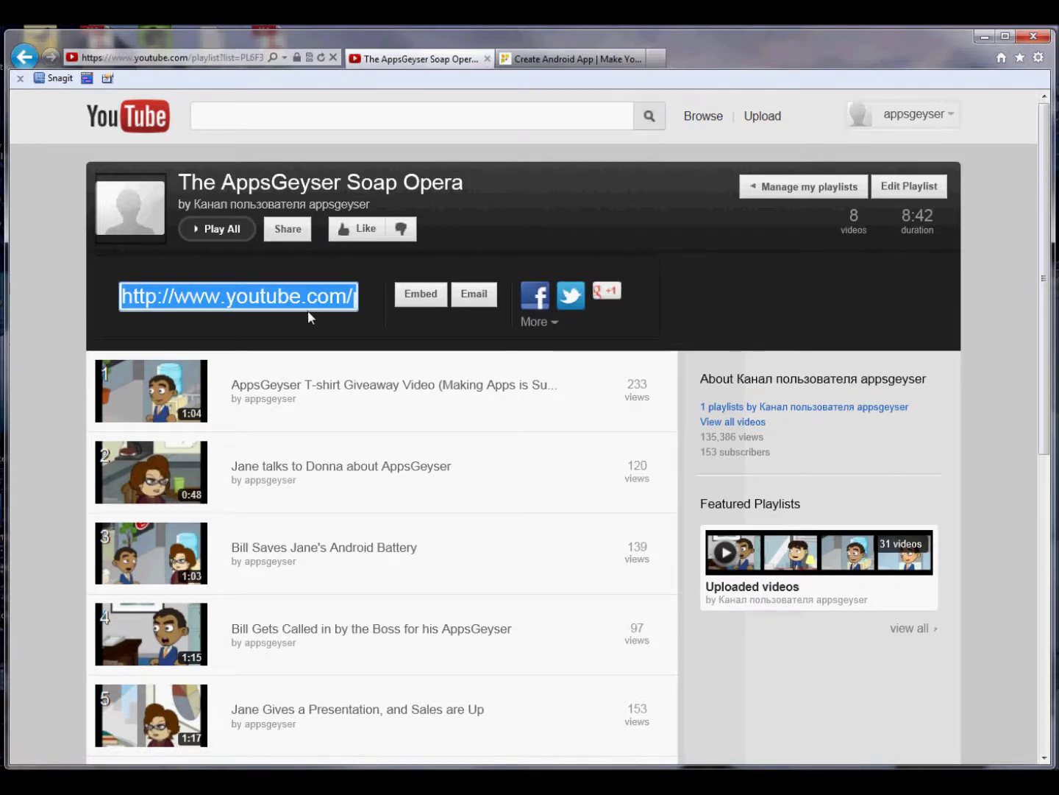
left_click(550, 57)
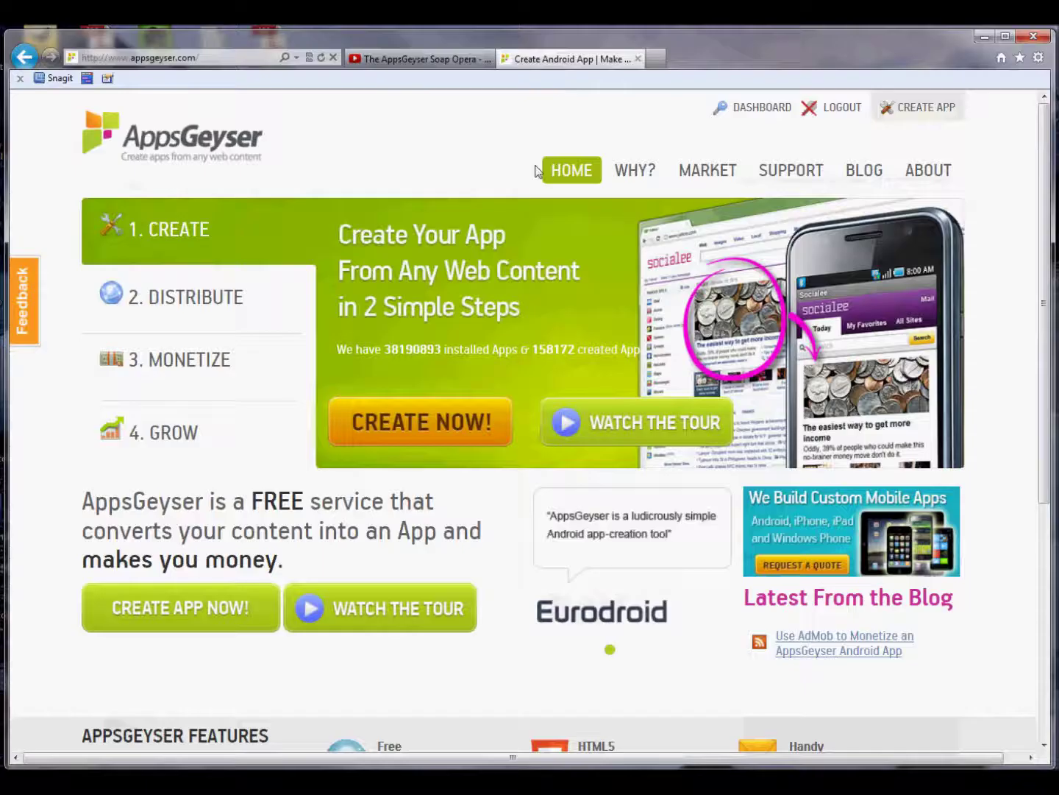
left_click(421, 424)
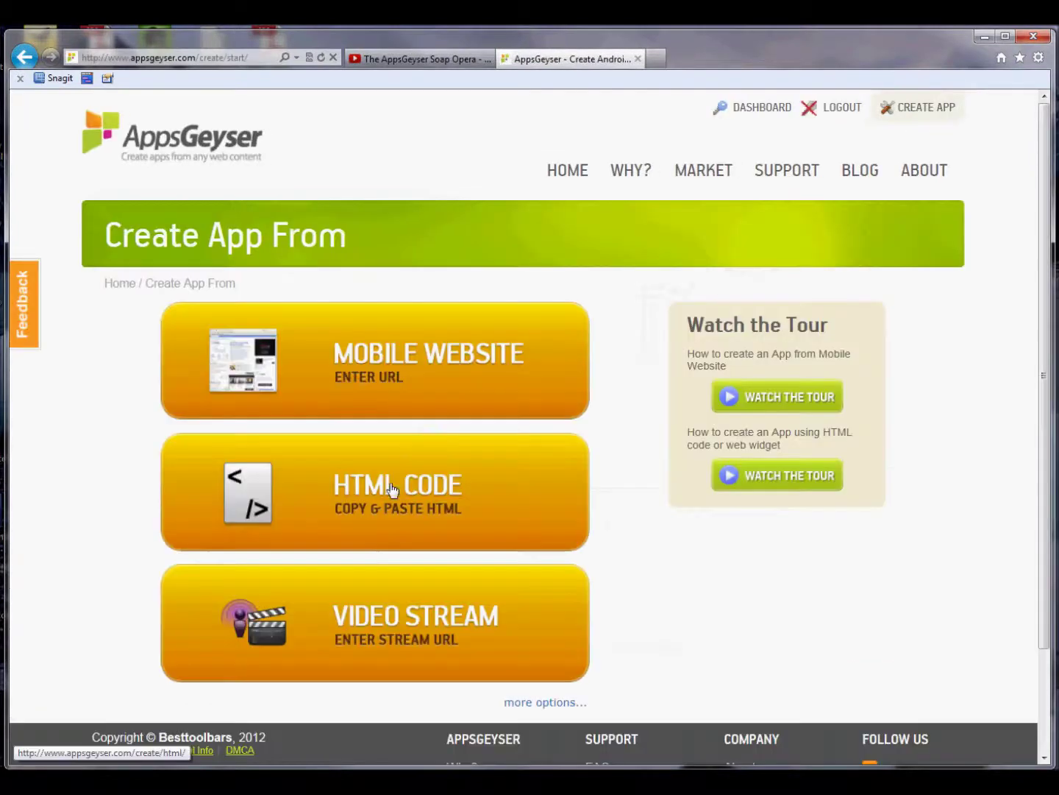
left_click(390, 626)
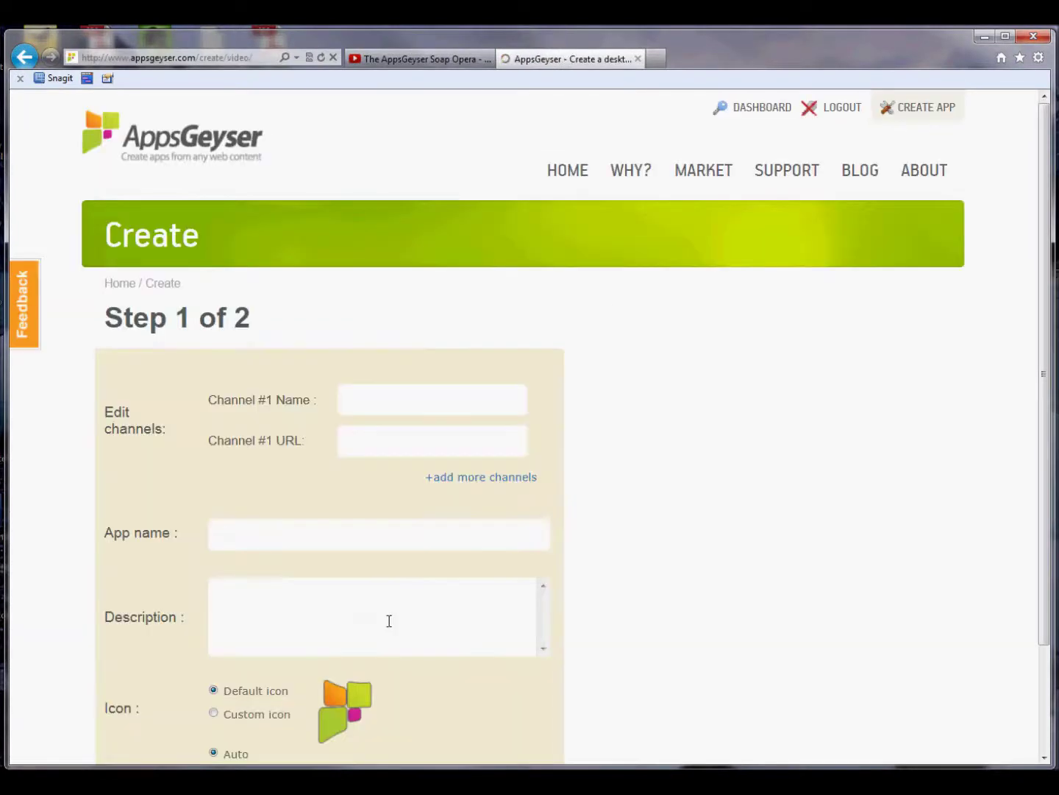
left_click(391, 405)
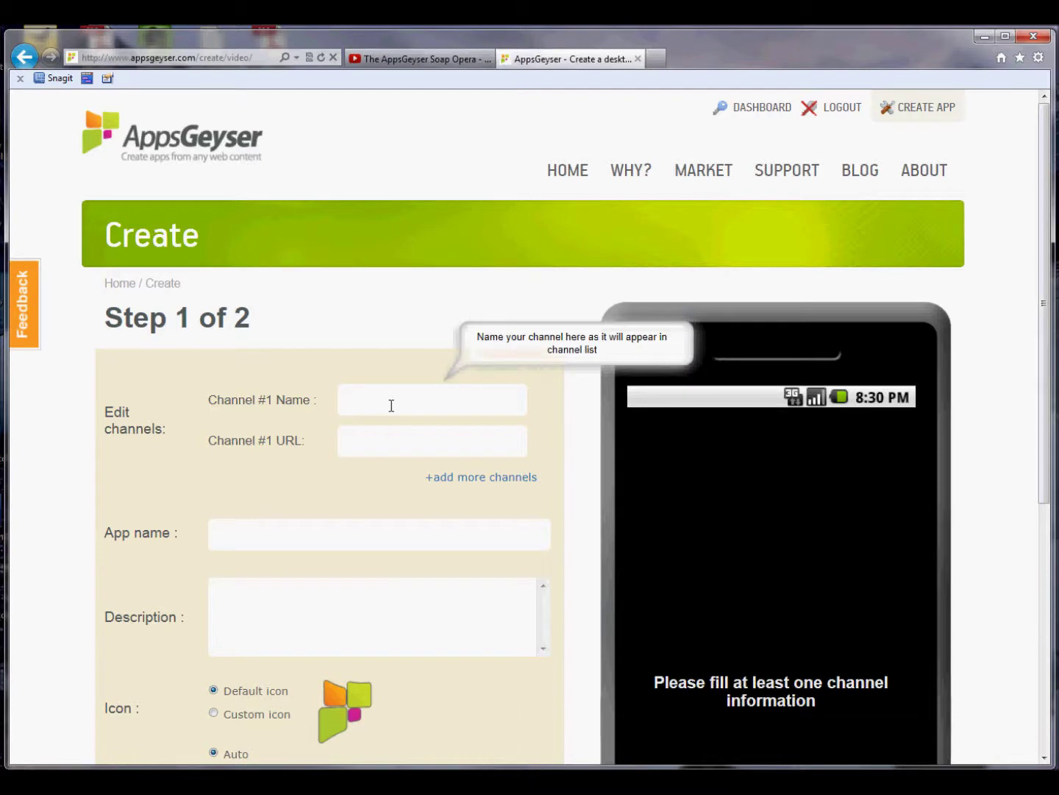
type("AppsGeyser Soap Opera")
- Fill in channel 'AppsGeyser Soap Opera', the pasted playlist URL, and app name 'AppsGeyser Soap Opera App'
key("Tab")
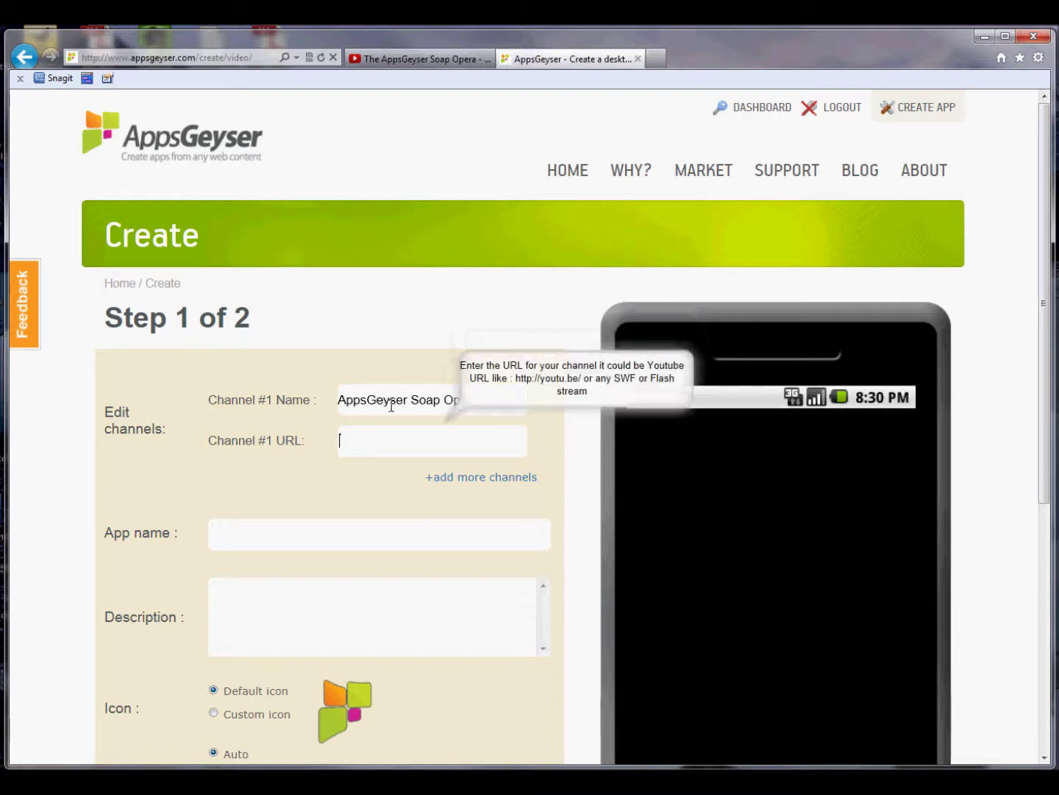
key("ctrl+v")
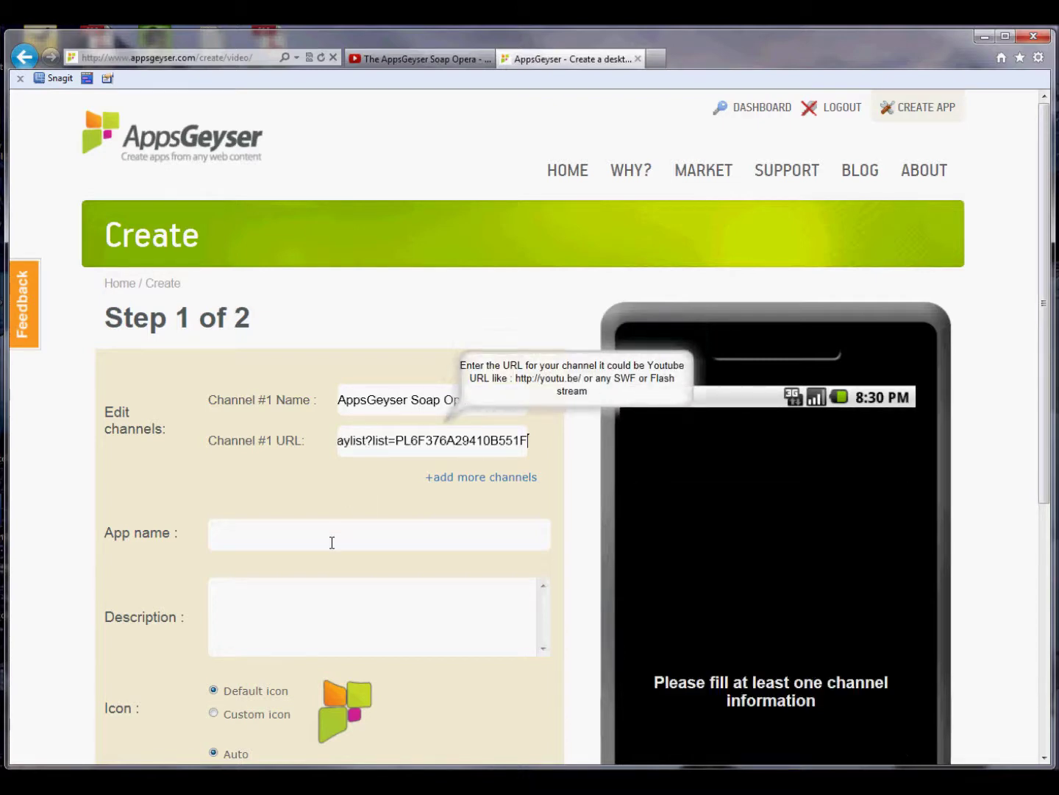
left_click(331, 543)
type("Apps")
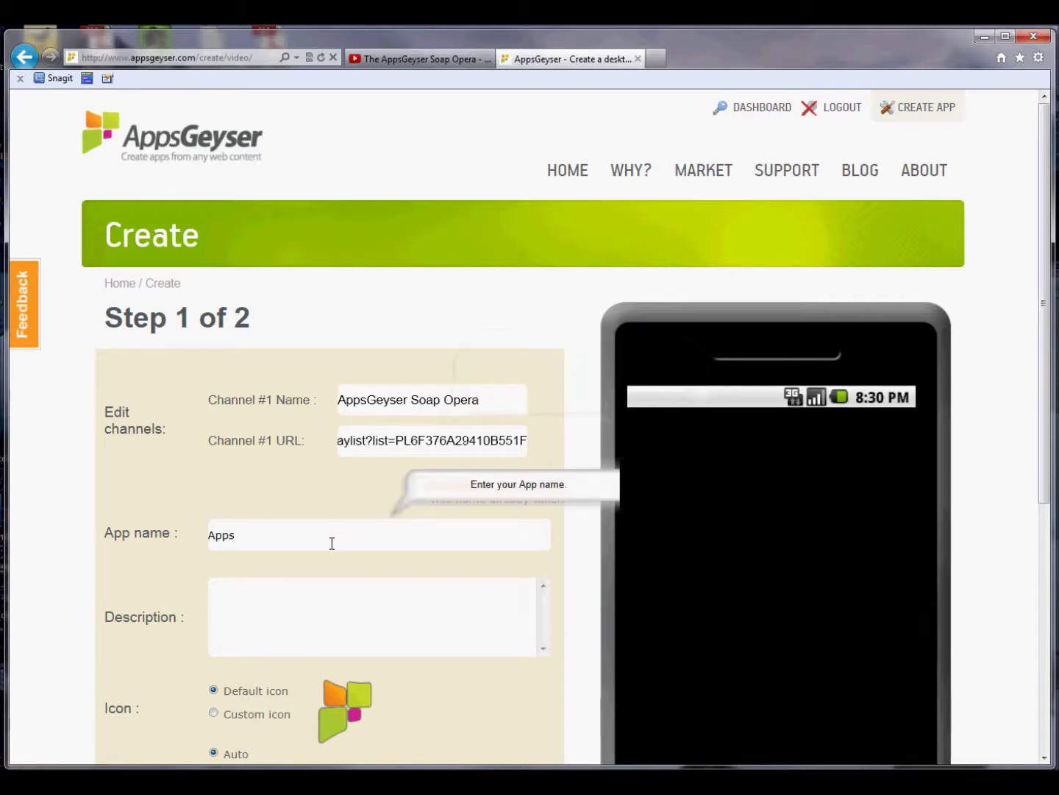
type("GEys")
key("BackSpace")
key("BackSpace")
key("BackSpace")
type("e")
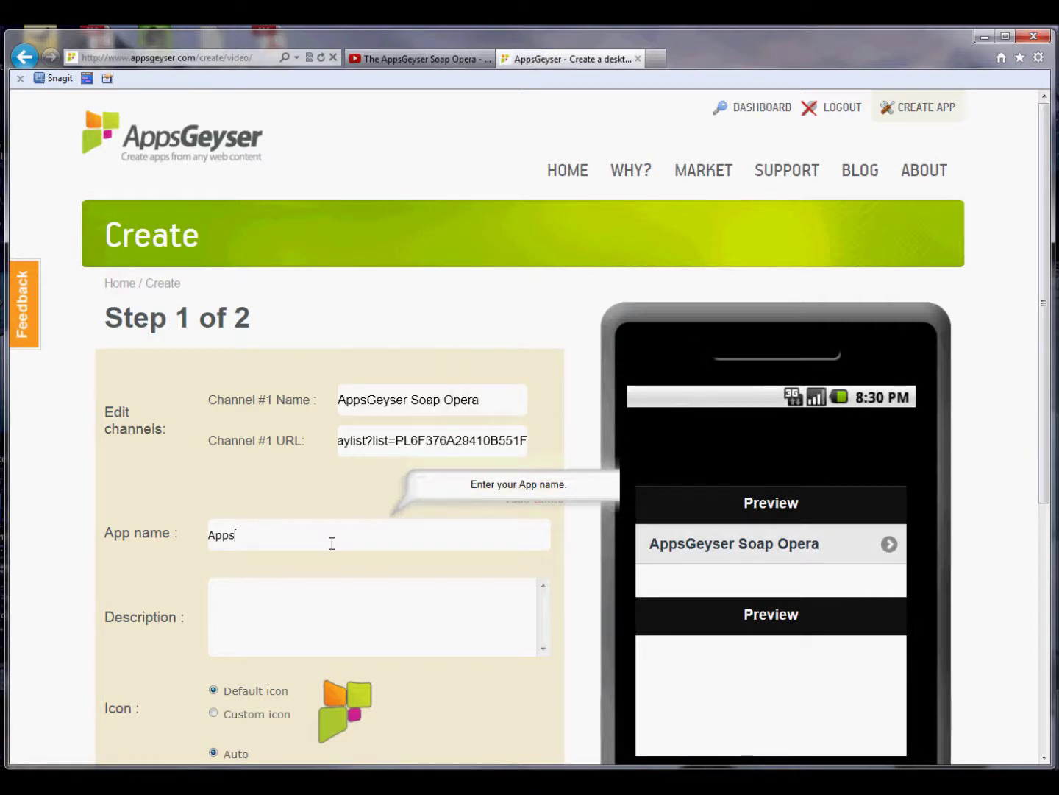
type("Geyser")
type("Sopa")
key("BackSpace")
type("ap Opera A")
type("pp")
left_click(352, 614)
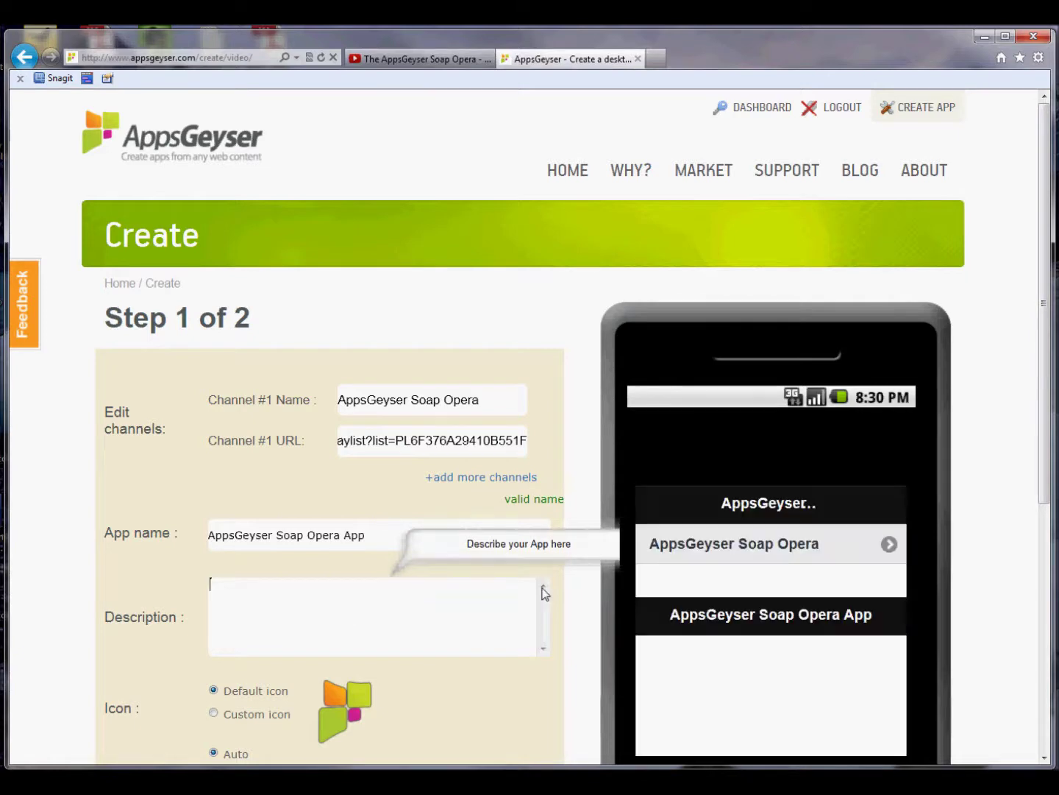
left_click_drag(377, 534, 199, 535)
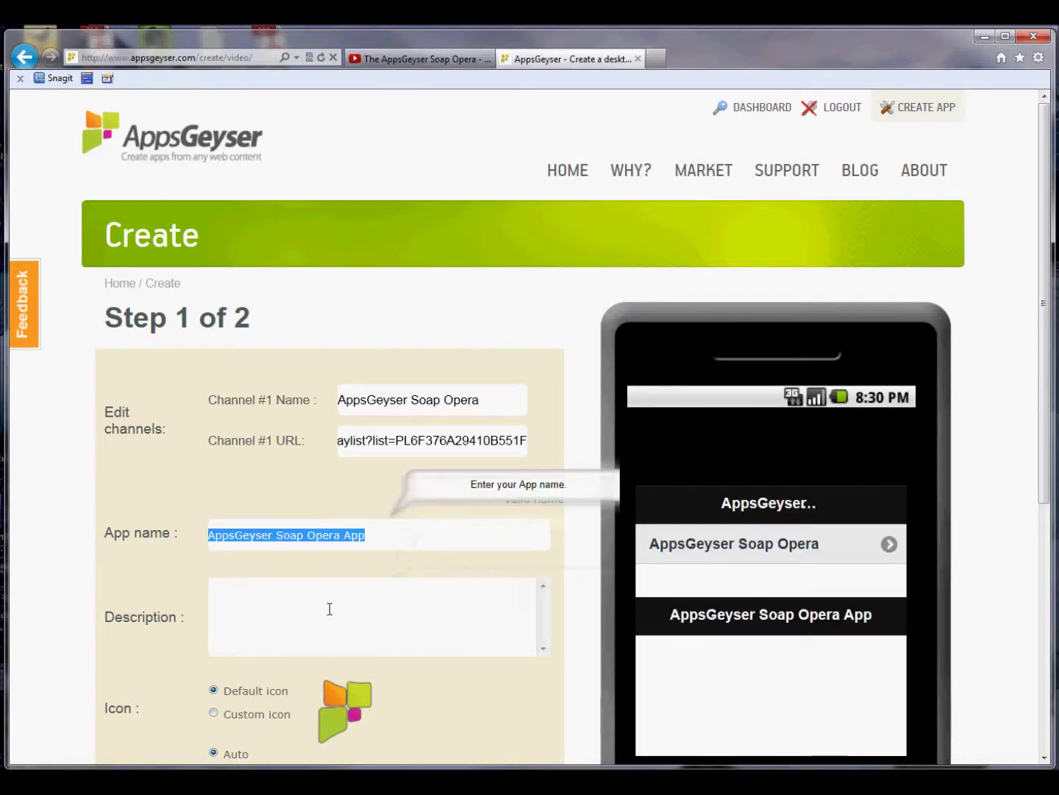
- Paste 'AppsGeyser Soap Opera App' as the app description
key("ctrl+c")
left_click(358, 641)
key("ctrl+v")
scroll(429, 659, "down", 3)
scroll(289, 439, "down", 1)
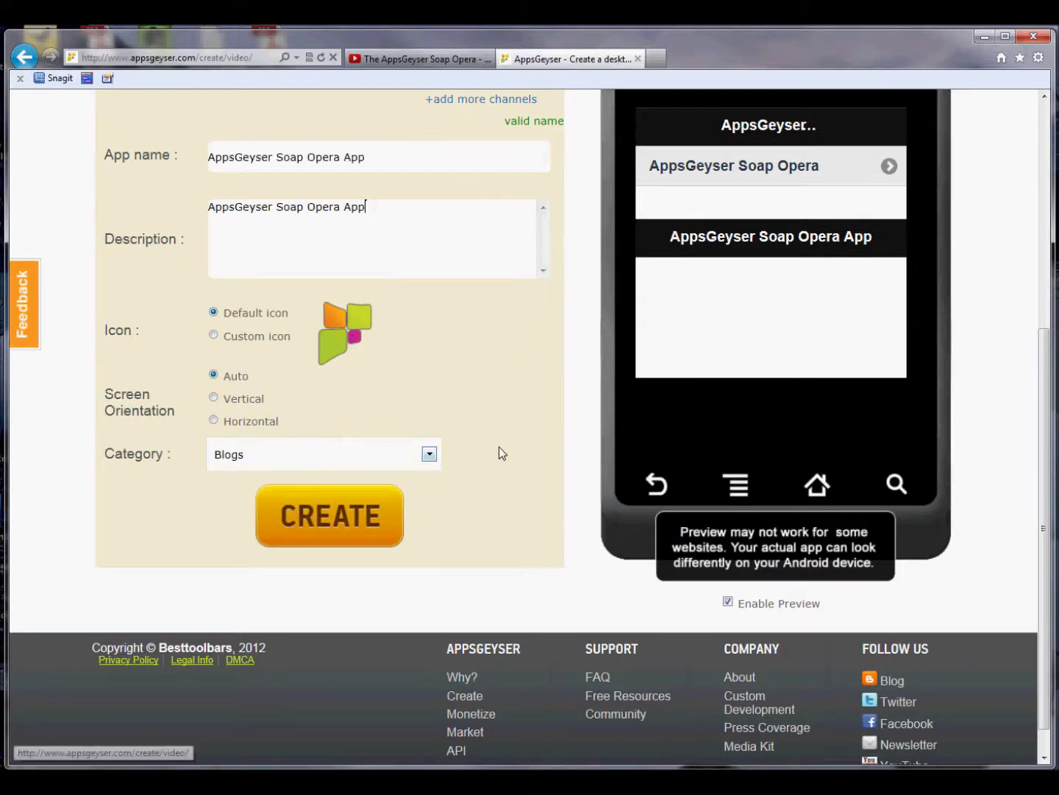
- Choose the Music&Movies category and submit the app for creation
left_click(429, 453)
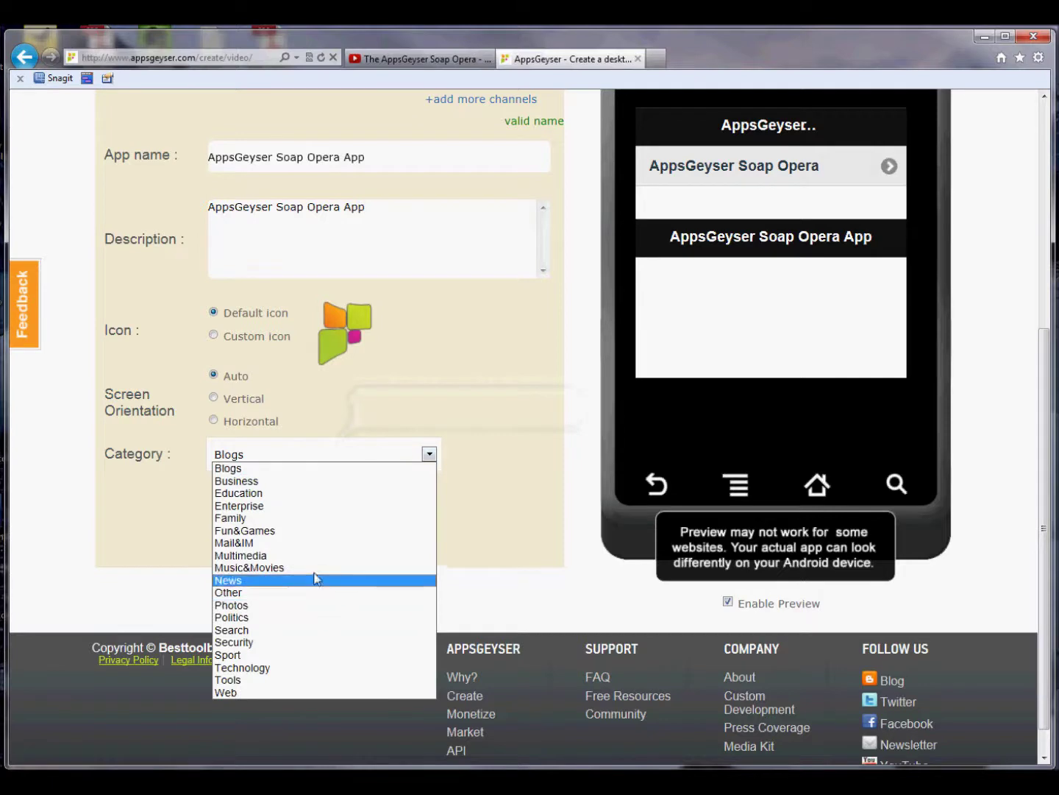
left_click(315, 571)
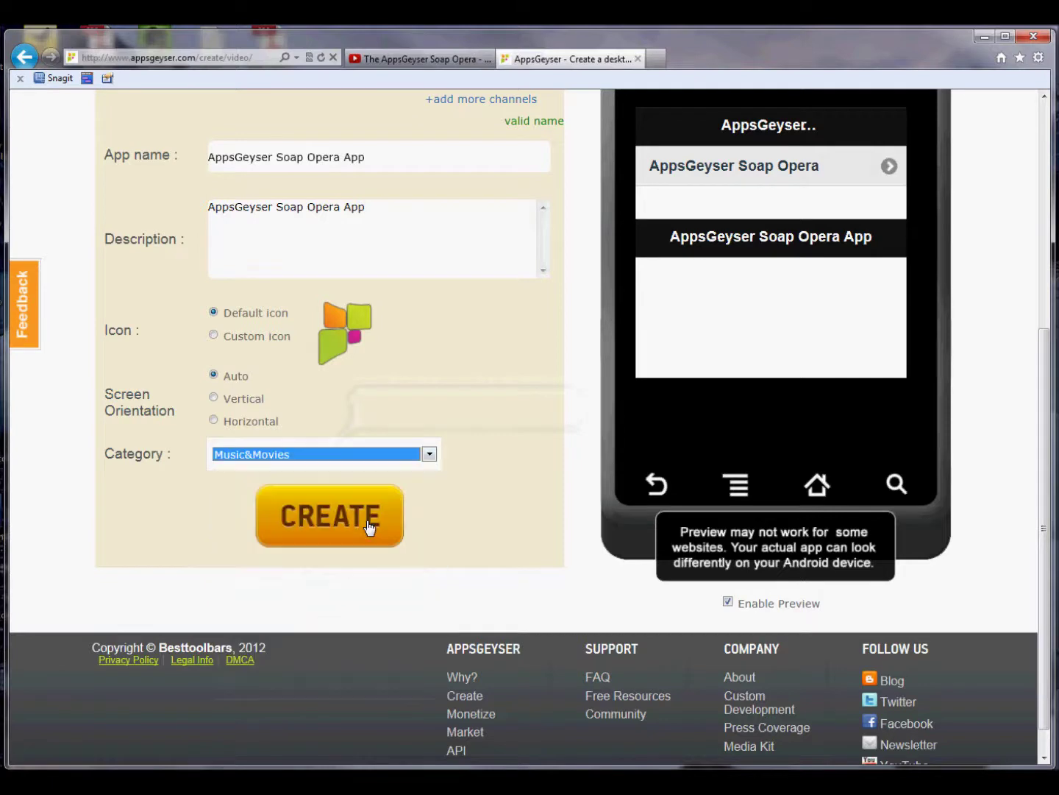
left_click(331, 515)
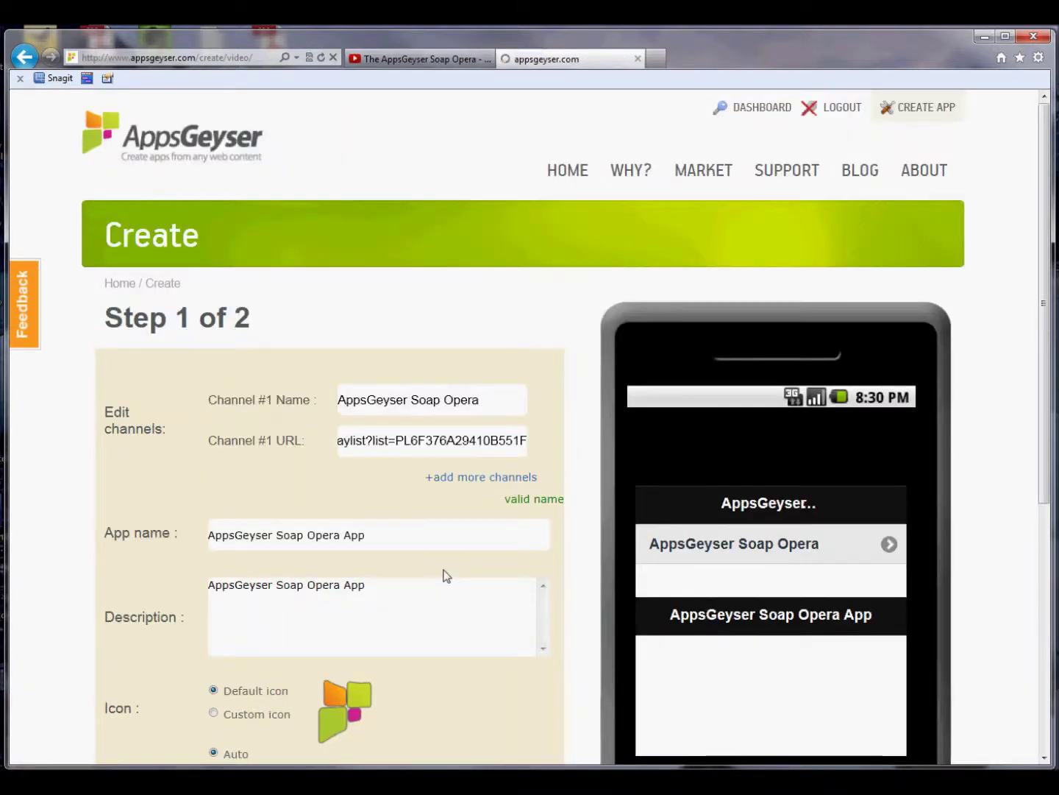
scroll(483, 428, "down", 2)
scroll(484, 428, "down", 2)
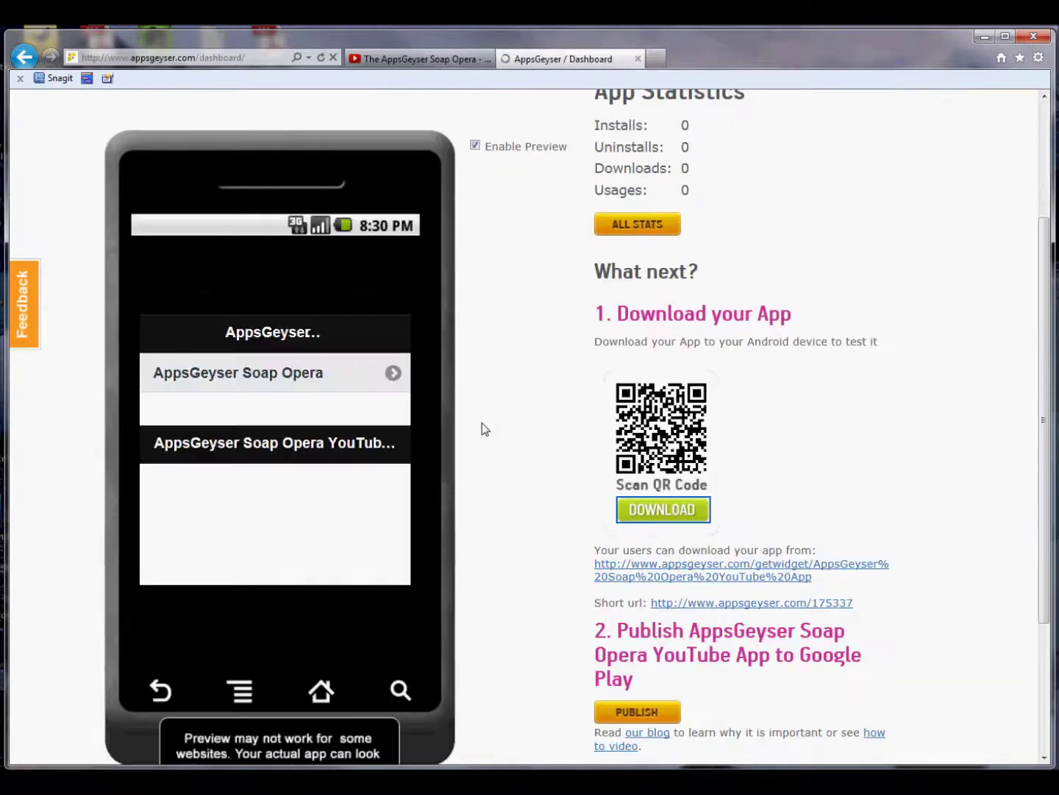
scroll(484, 428, "up", 2)
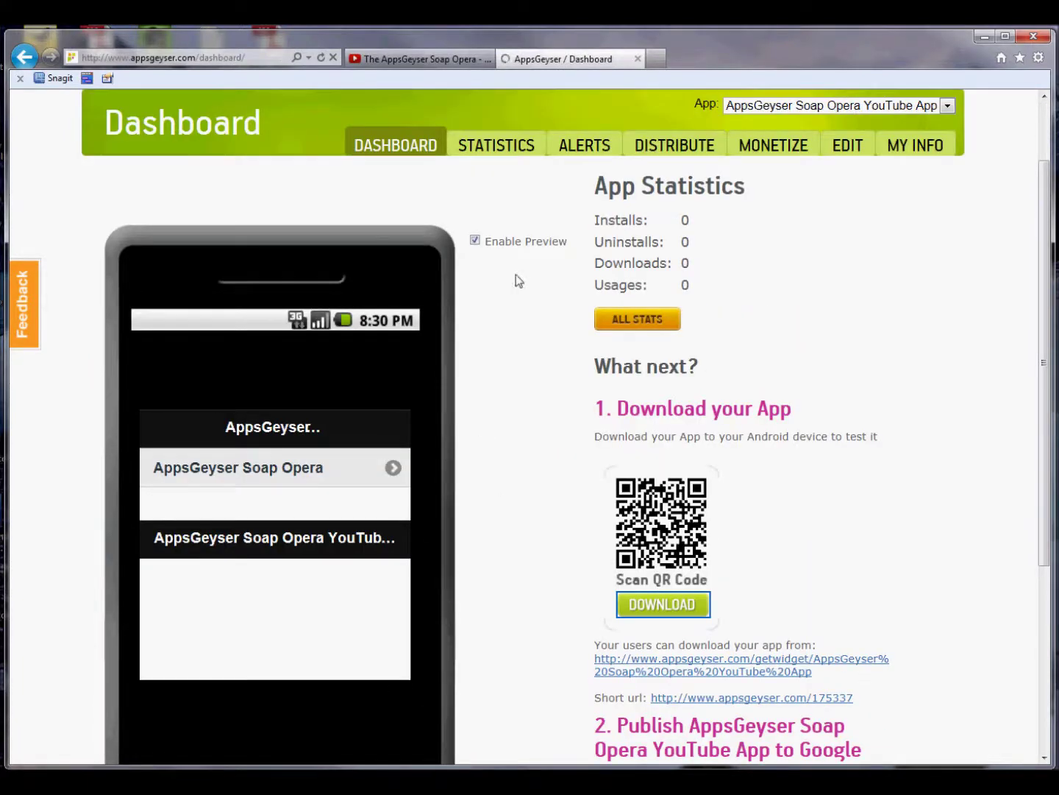